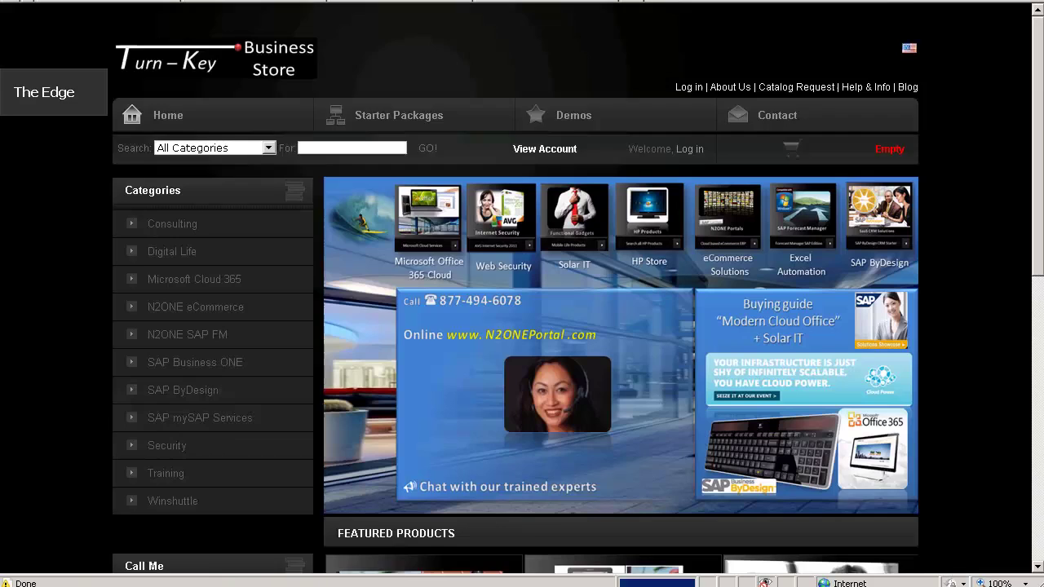
Step: Add the SAP Business ONE Implementation paperback from Featured Products to the cart
scroll(522, 294, down, 5)
scroll(522, 294, down, 2)
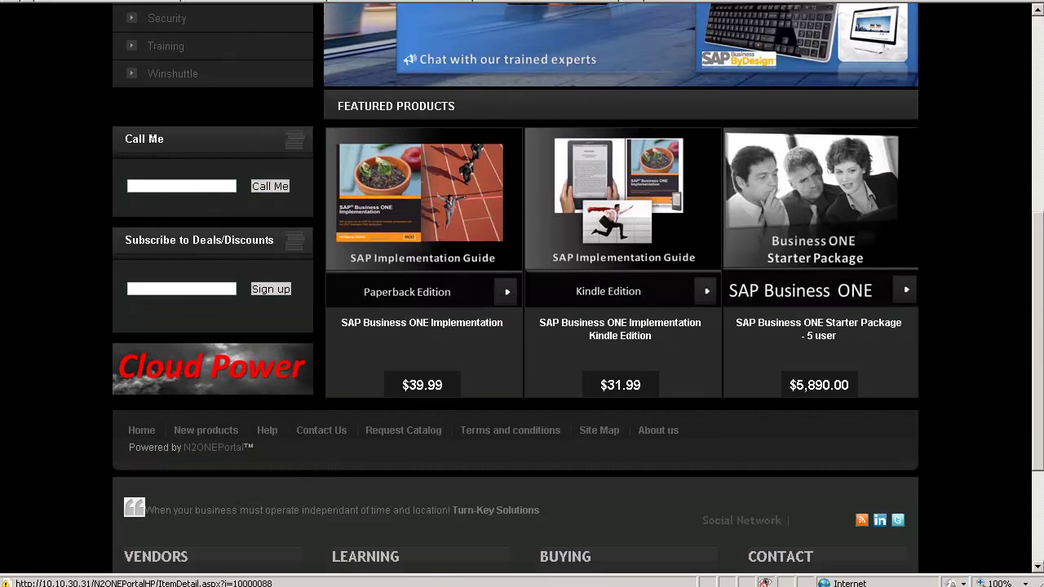
click(421, 195)
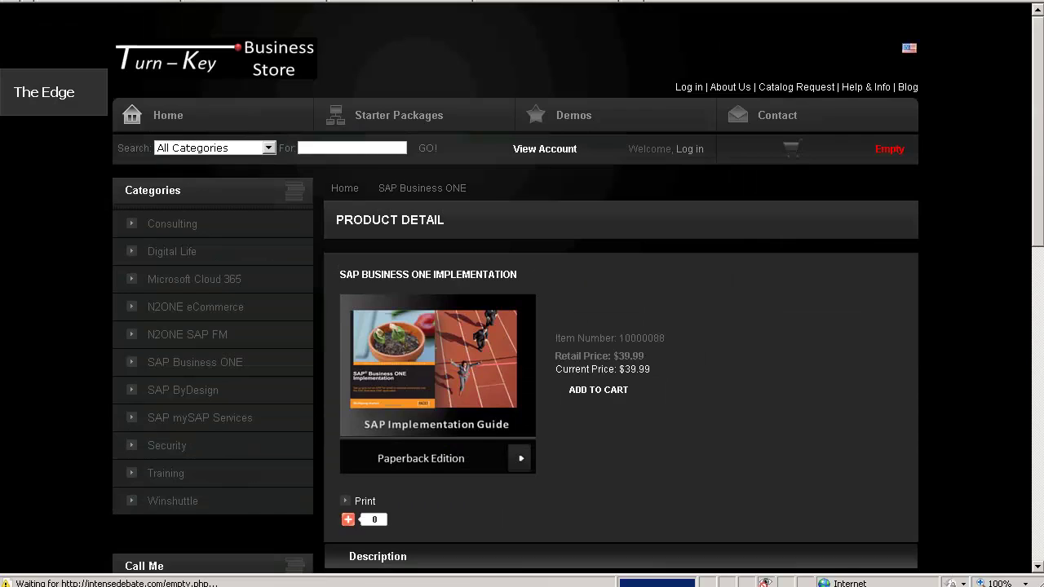
scroll(522, 293, down, 3)
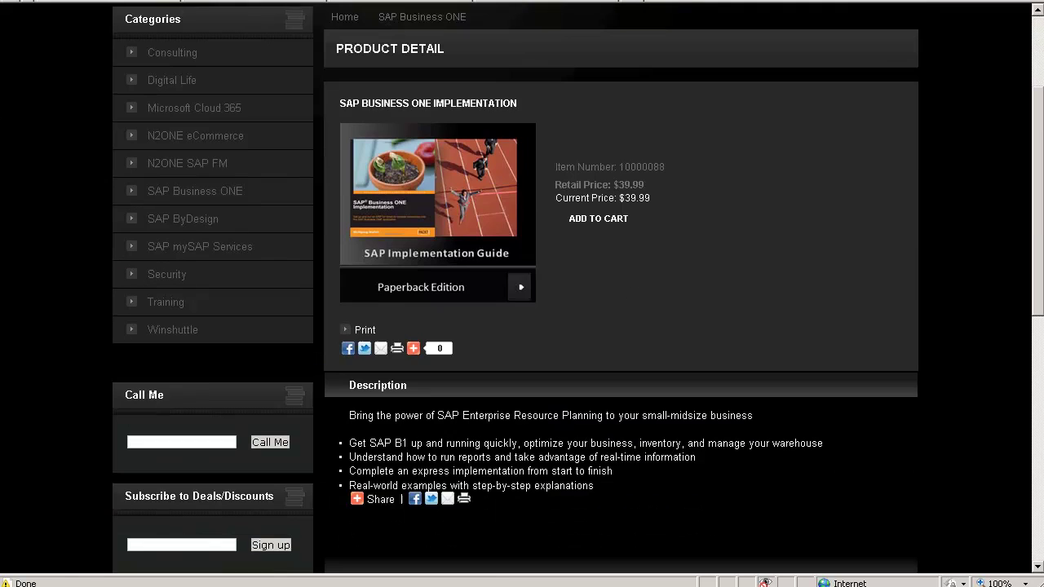
click(598, 219)
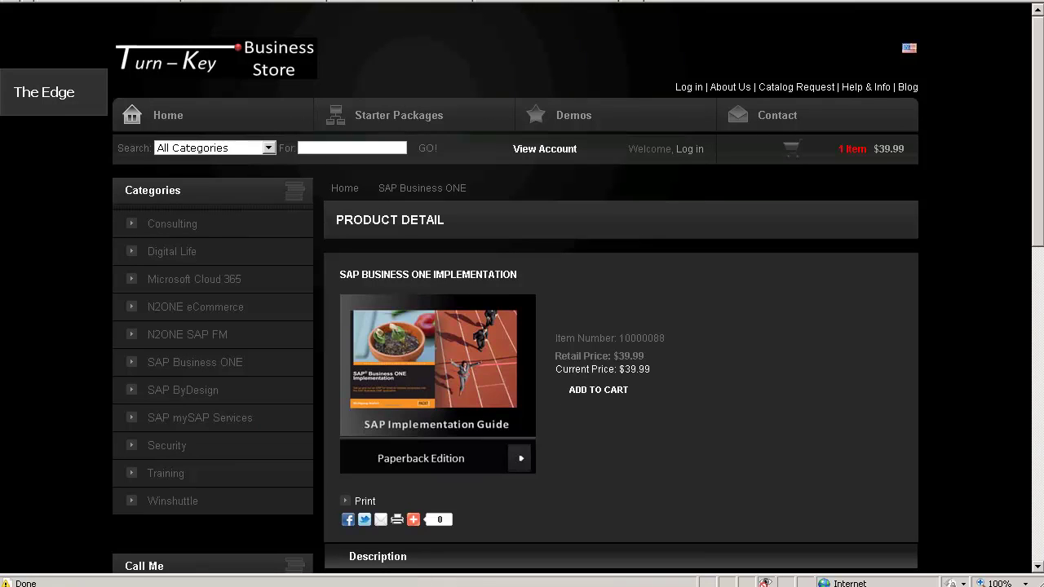
Step: Add the Logitech Solar Keyboard K750 from Digital Life to the cart
click(171, 251)
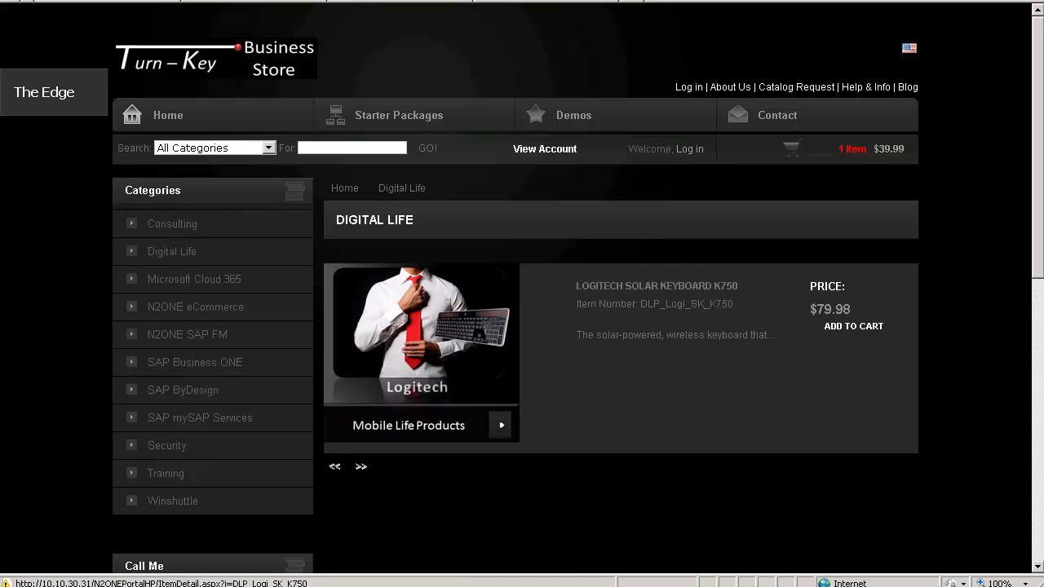
click(656, 285)
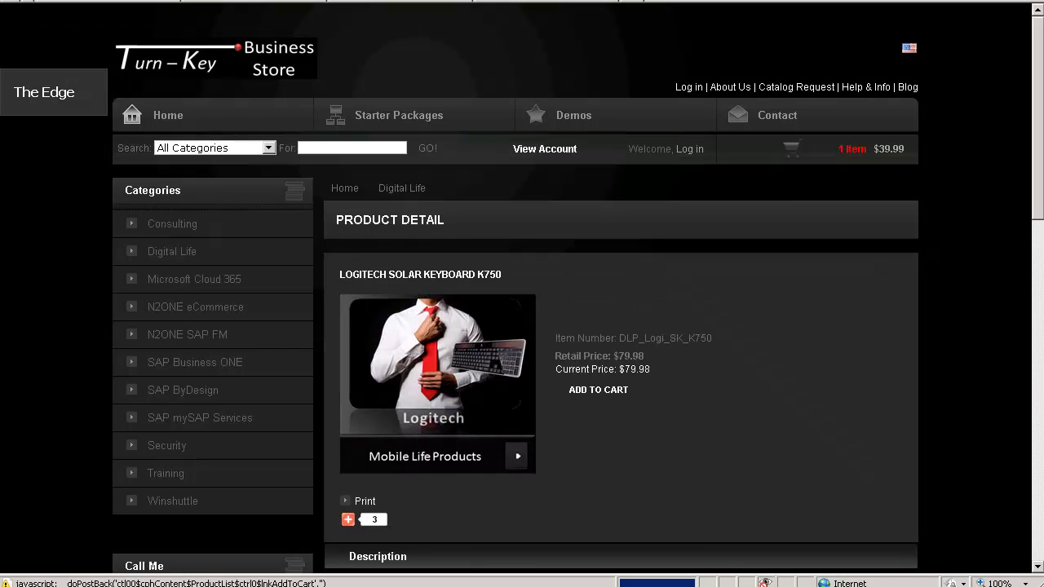
click(598, 389)
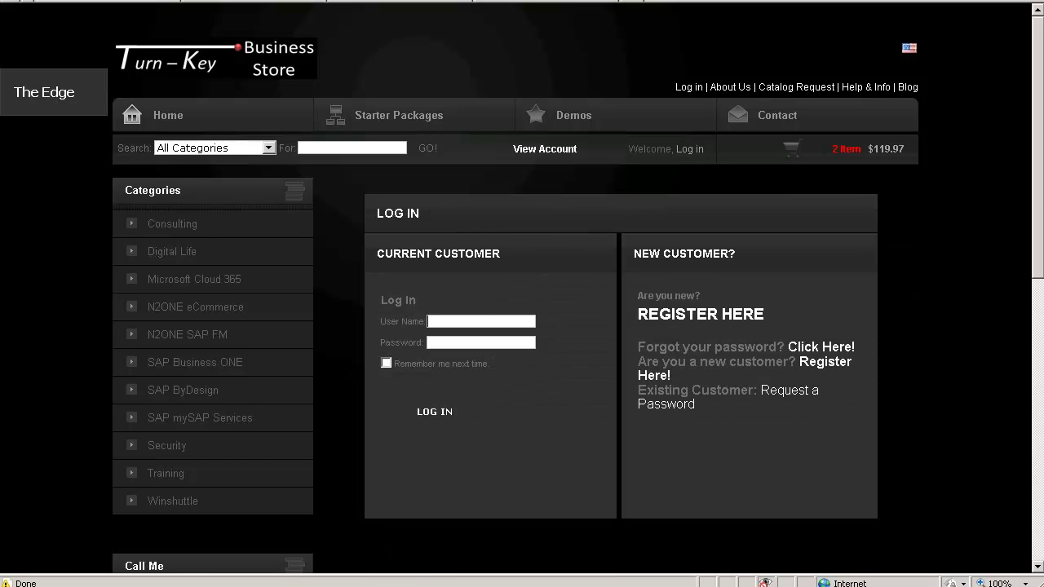
Step: Log in to the store with the customer's account e-mail and password
key(Tab)
text(****)
key(Return)
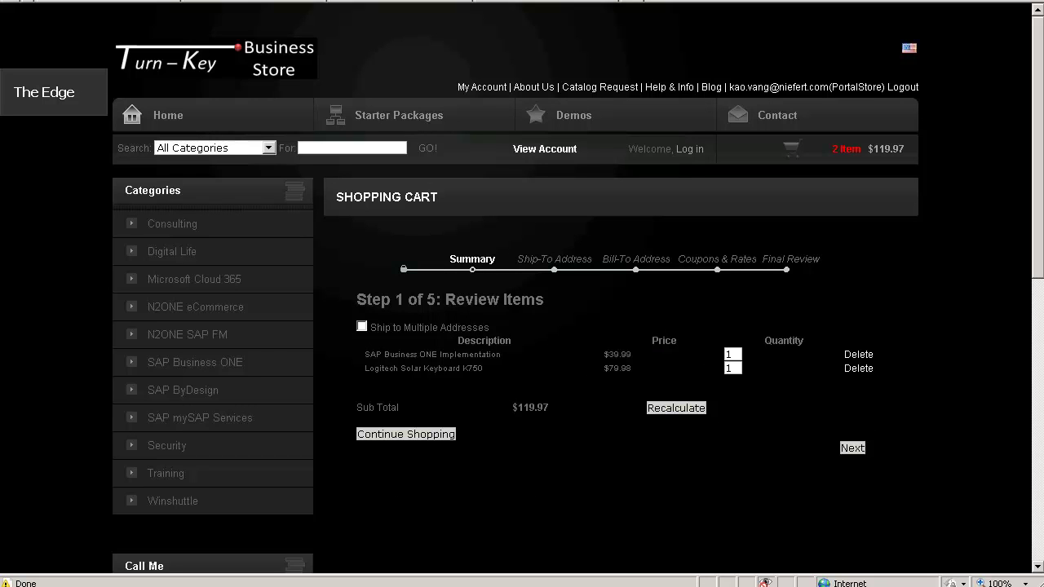
Step: Change the book quantity to 2 so the cart subtotal becomes $159.96
double_click(731, 354)
text(2)
key(Return)
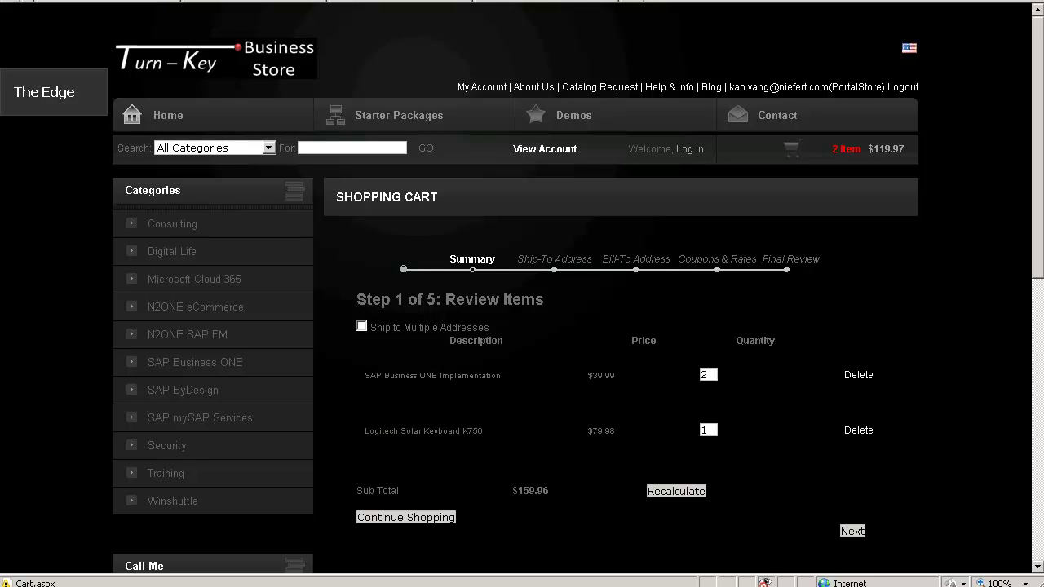
scroll(522, 326, down, 3)
scroll(522, 326, up, 2)
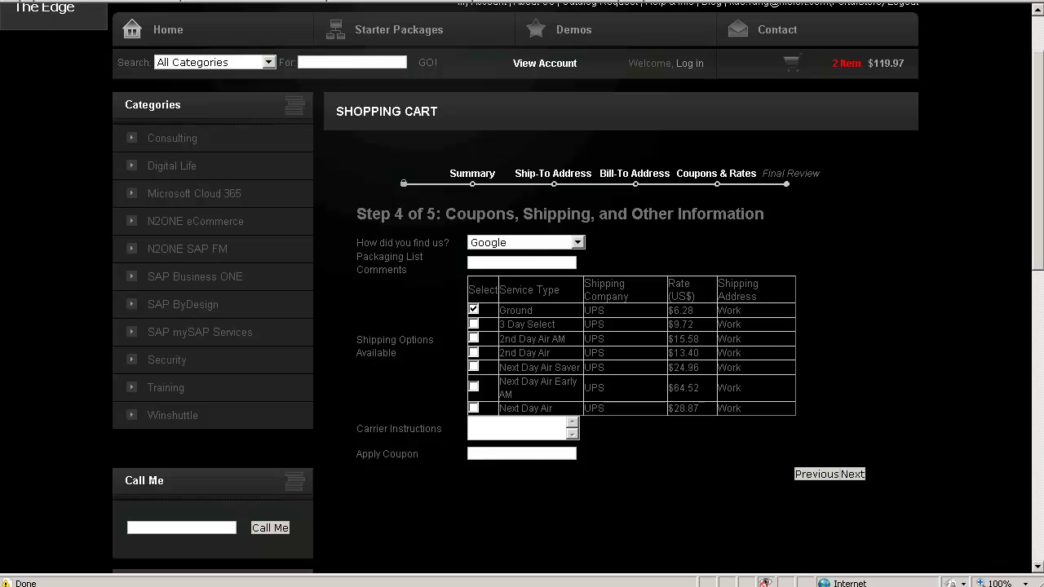
Step: Enter packaging comment 'double wrap', carrier instructions 'Knock twice.' and coupon code 10offall
text(hock)
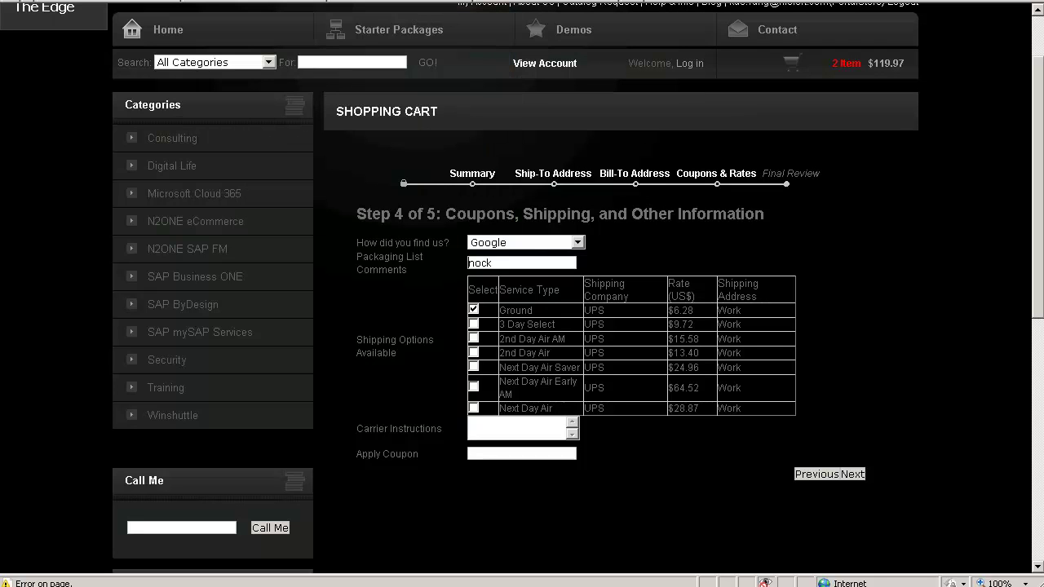
text(k)
key(BackSpace)
key(BackSpace)
key(BackSpace)
key(BackSpace)
key(BackSpace)
text(double )
text(wrap)
text(Knock twi)
text(ce)
text(.)
text(10)
text(of)
text(fa)
text(ll)
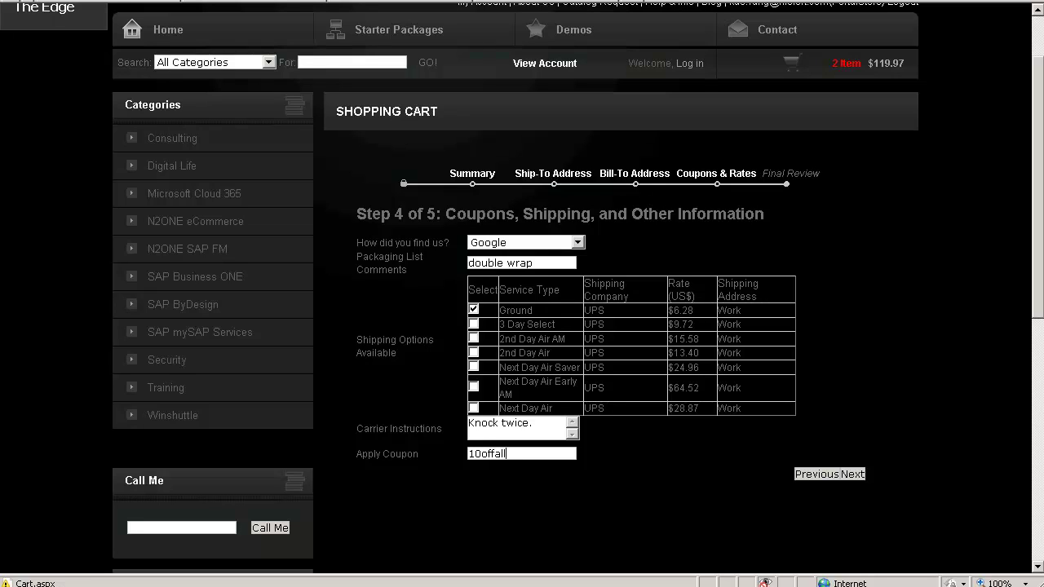
Step: Advance checkout to the Final Review step
click(853, 474)
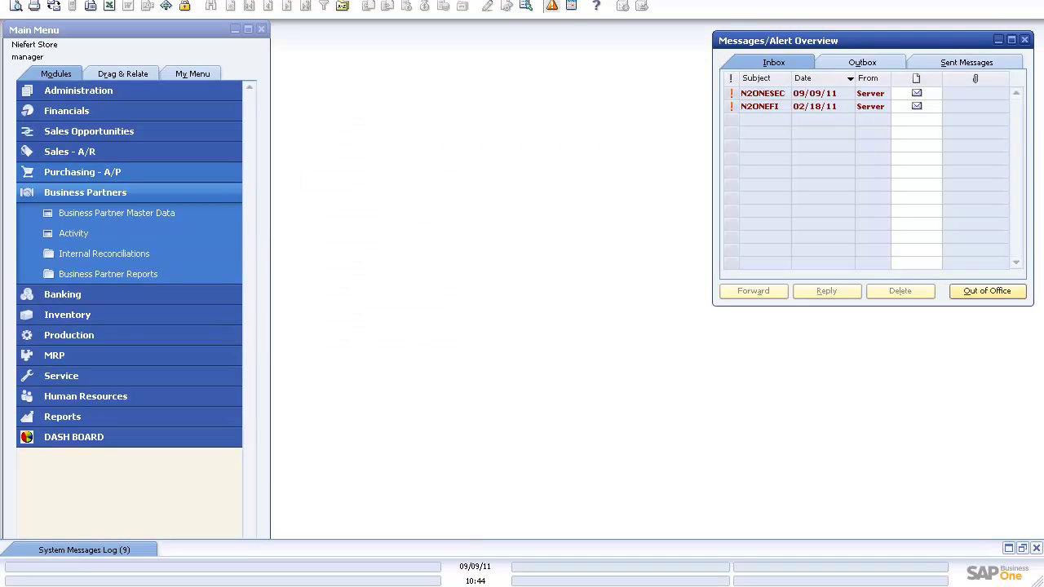
Step: Open Sales - A/R > Sales Order and jump to the latest record, Order 68
click(84, 192)
click(70, 151)
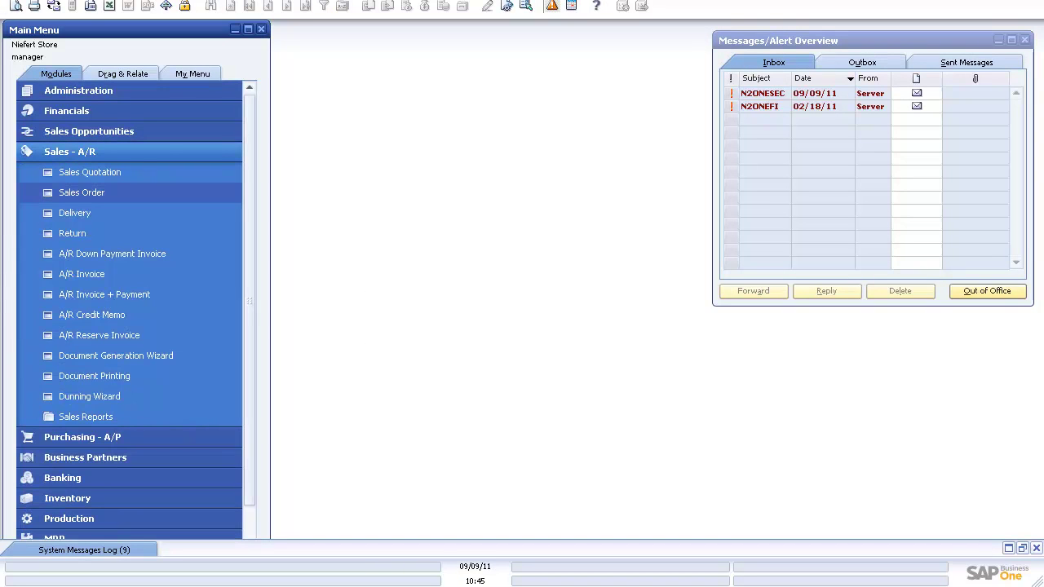
click(82, 192)
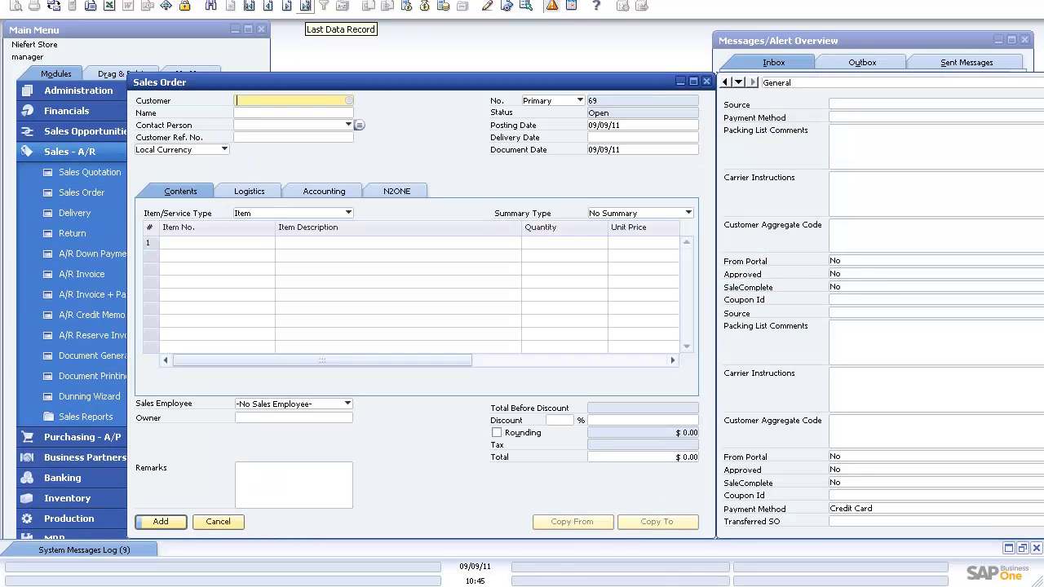
click(305, 7)
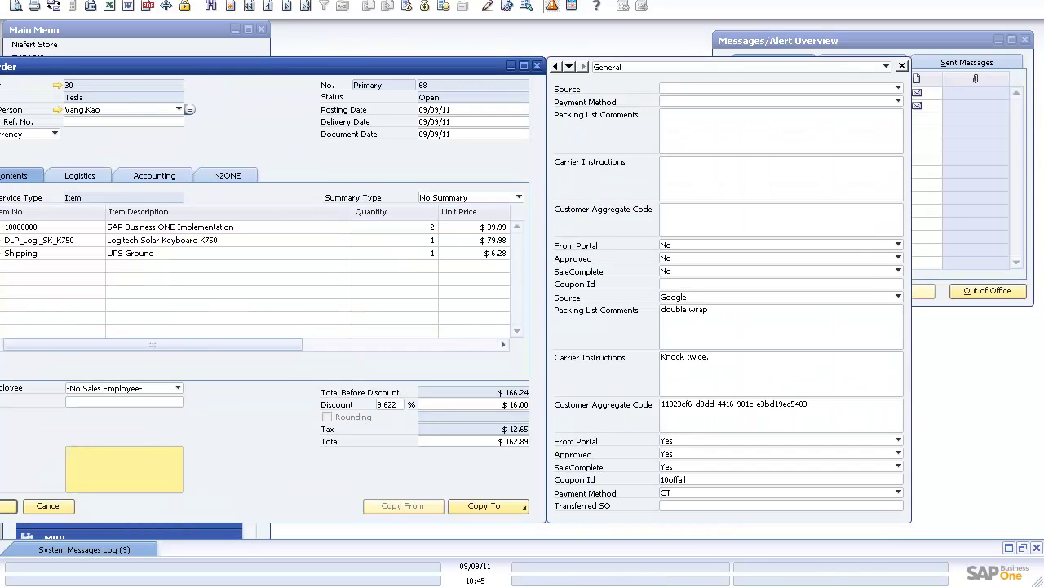
Step: Close the user-defined fields panel and review Order 68's Logistics, Accounting and N2ONE tabs
key(ctrl+shift+u)
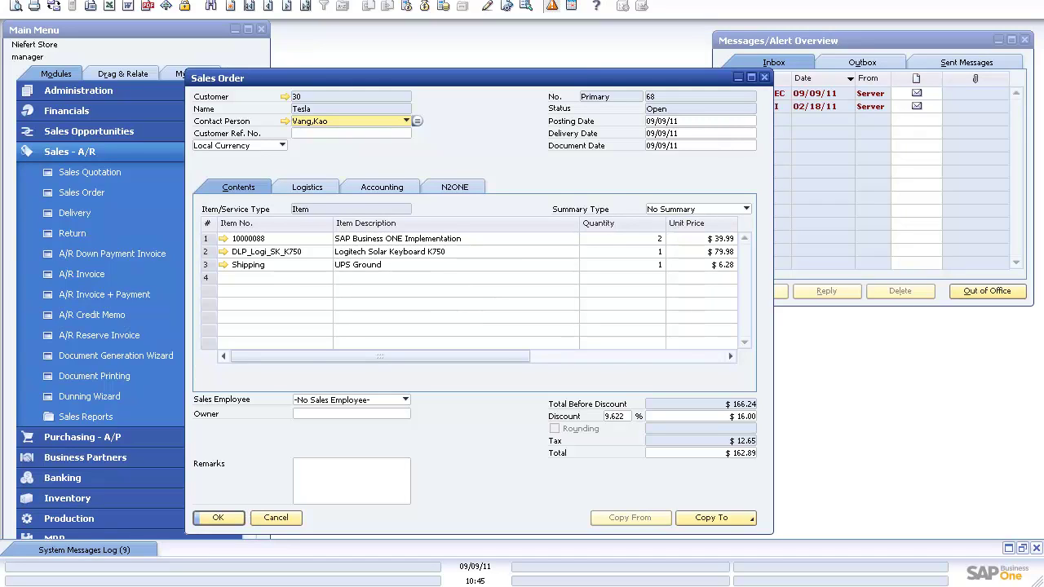
click(307, 187)
click(350, 269)
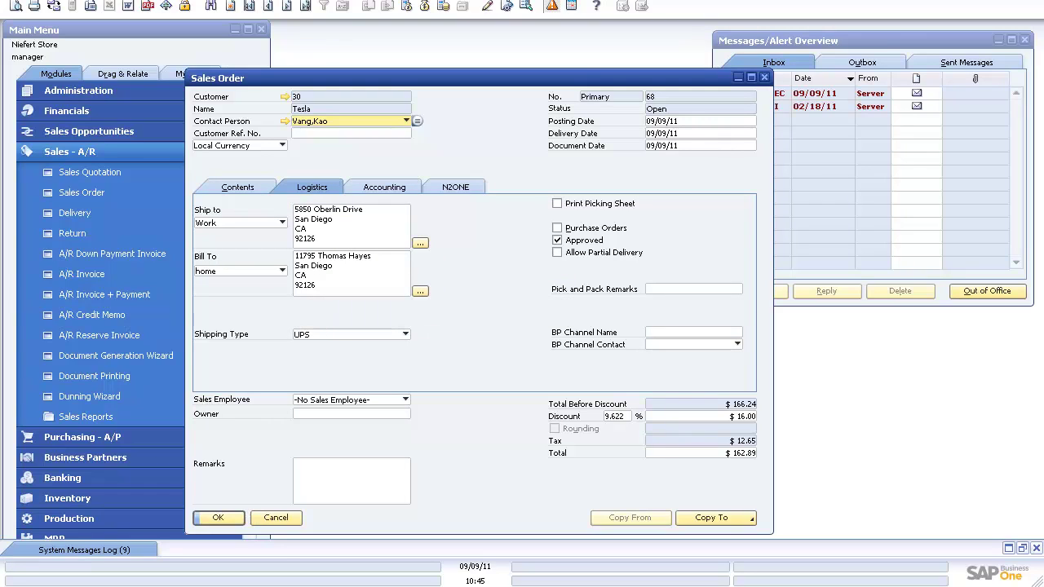
click(384, 187)
click(455, 186)
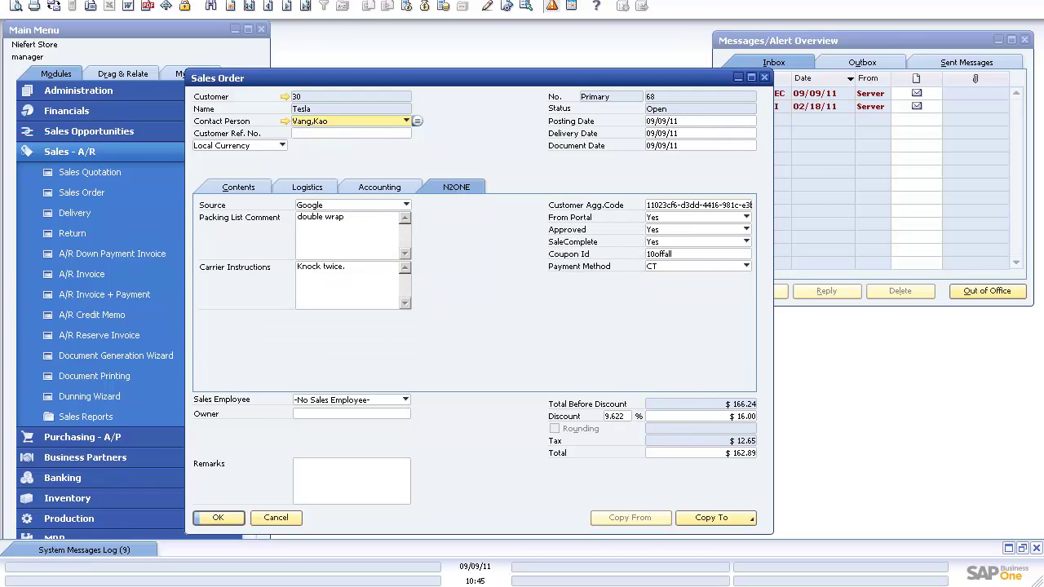
click(238, 186)
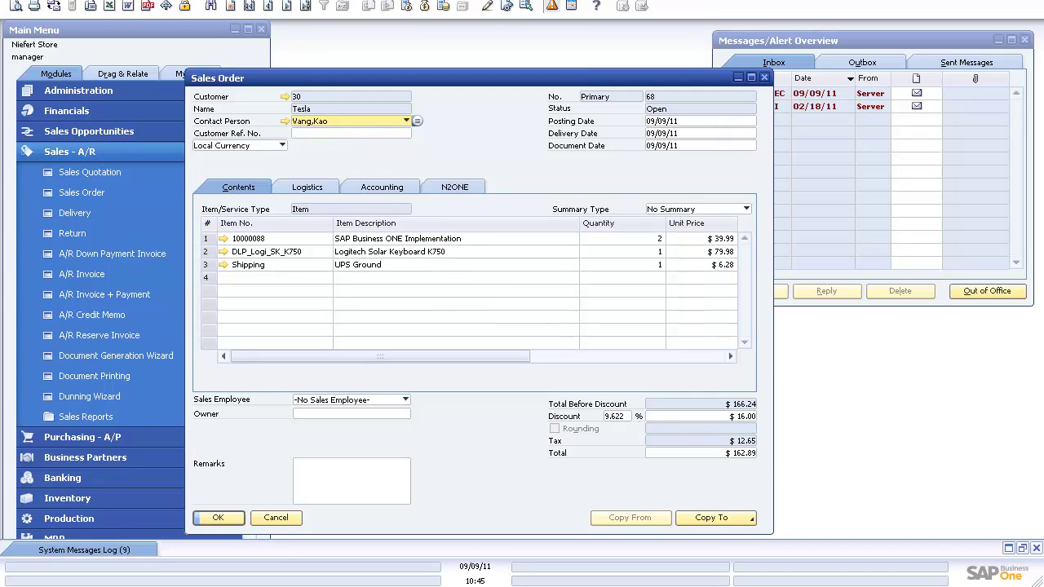